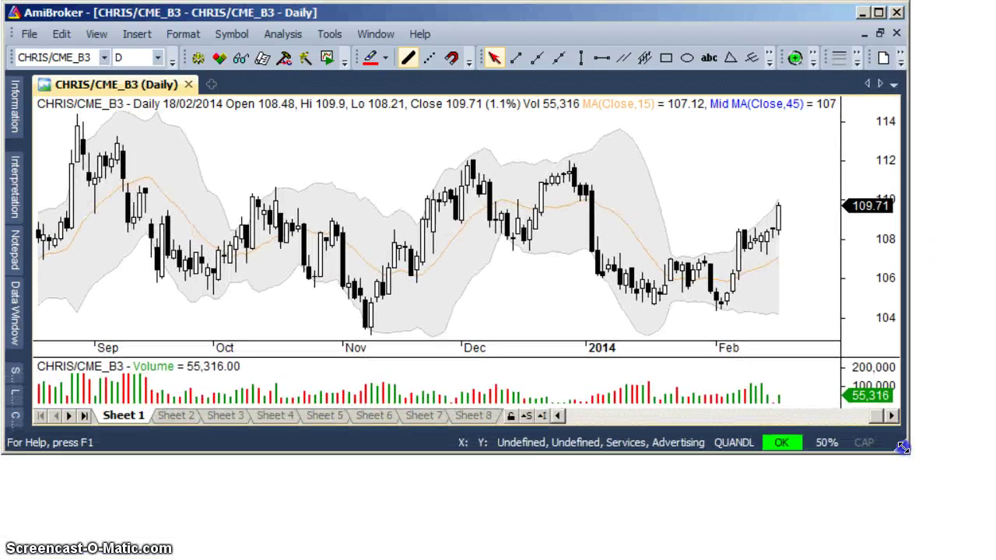
- Check the QUANDL plugin's OK status and bring up its CHRIS/CME_B3 quote options
left_click(788, 444)
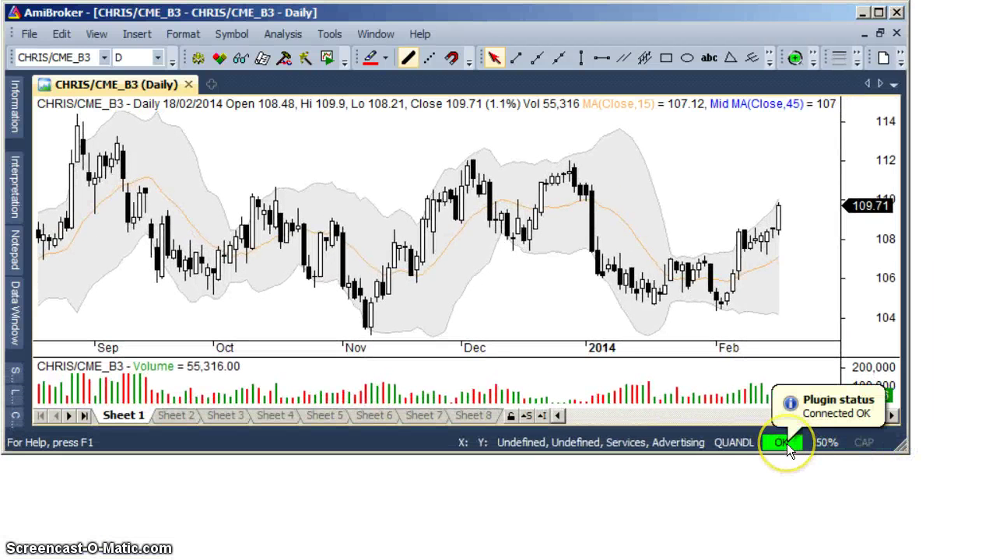
right_click(786, 444)
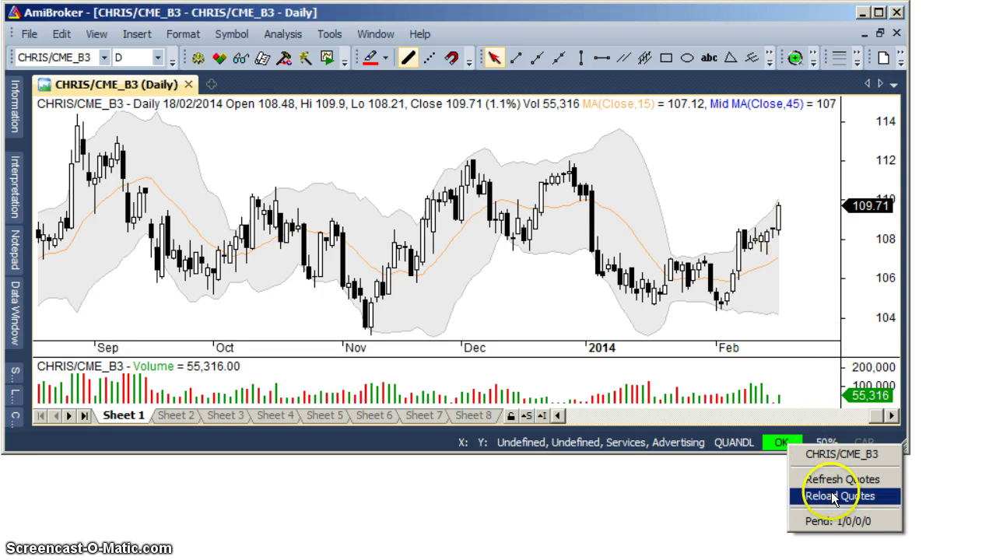
- Dismiss the quote menu, maximize the chart window and place the QUANDL folder over it
left_click(884, 433)
left_click_drag(904, 450, 987, 550)
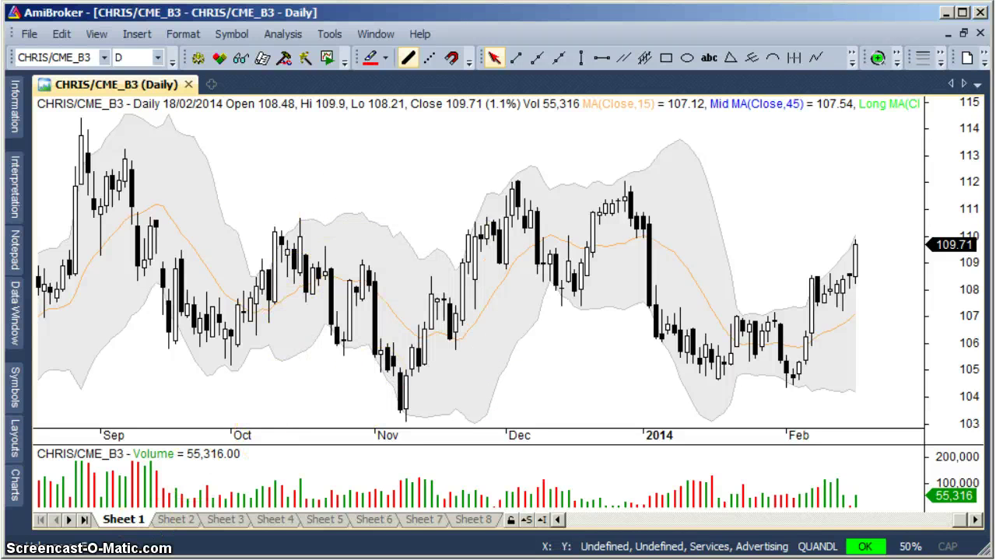
left_click_drag(967, 31, 589, 32)
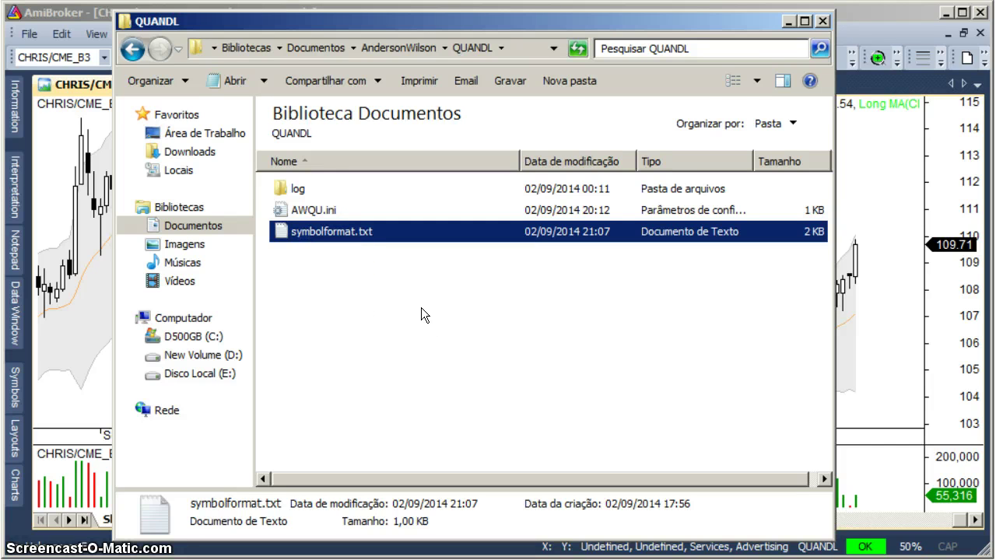
- Close the QUANDL folder and position symbolformat.txt in Notepad over the chart
key("alt+F4")
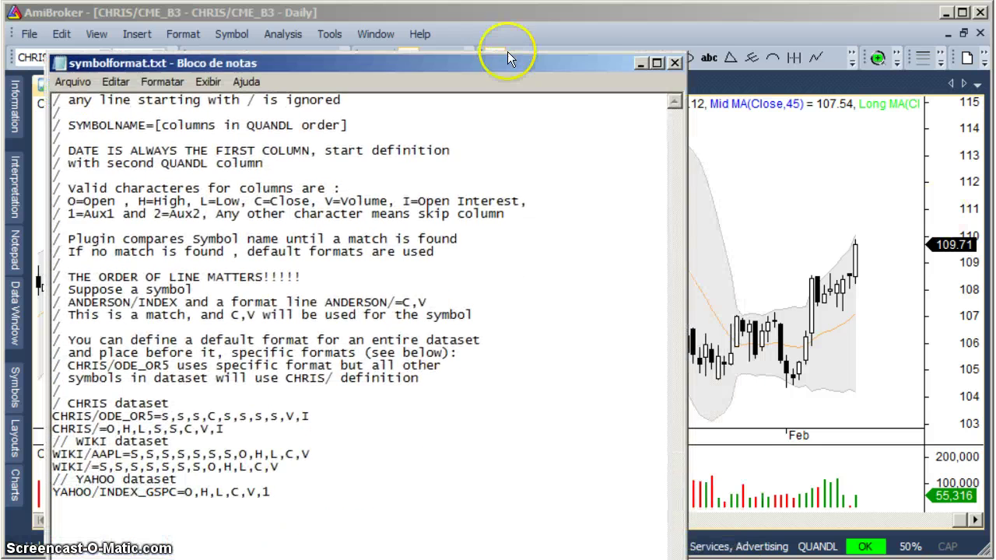
left_click_drag(507, 52, 532, 14)
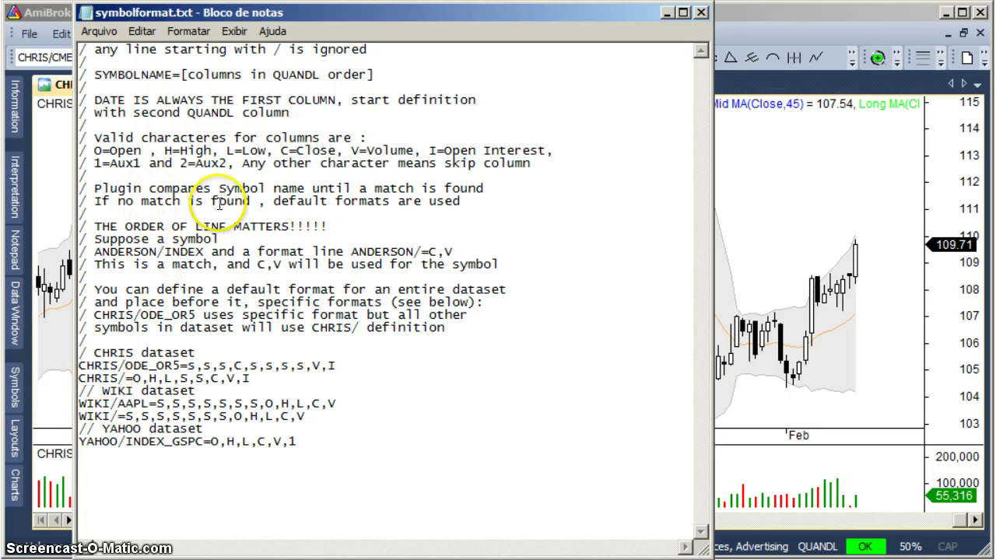
- Move the symbolformat.txt Notepad window further right over the chart
left_click_drag(197, 15, 334, 24)
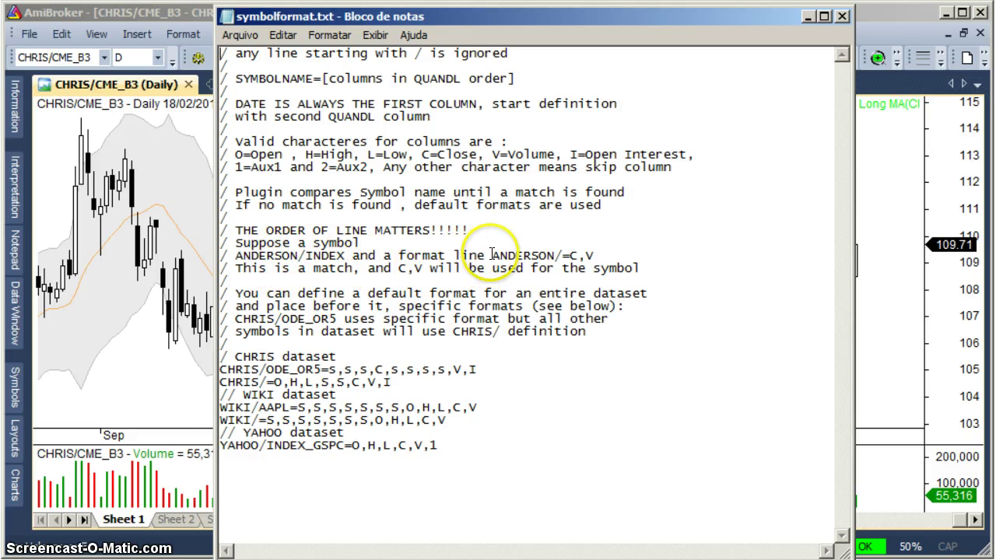
left_click_drag(491, 255, 555, 255)
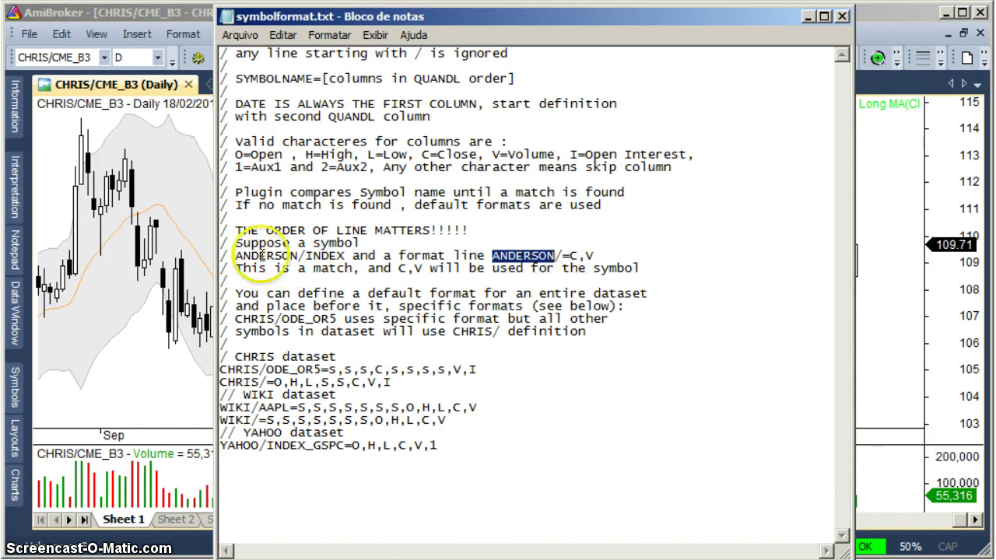
left_click_drag(234, 255, 304, 255)
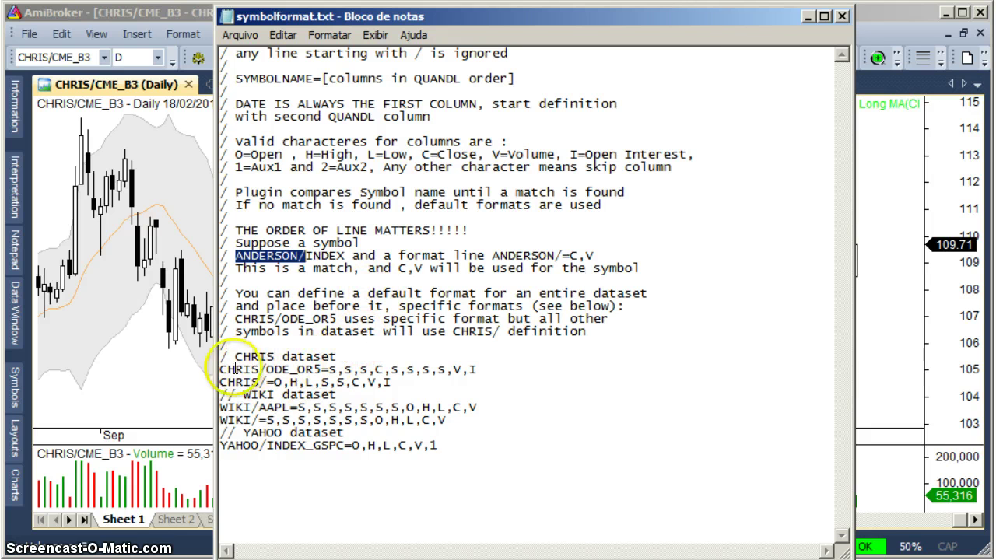
left_click_drag(221, 370, 320, 371)
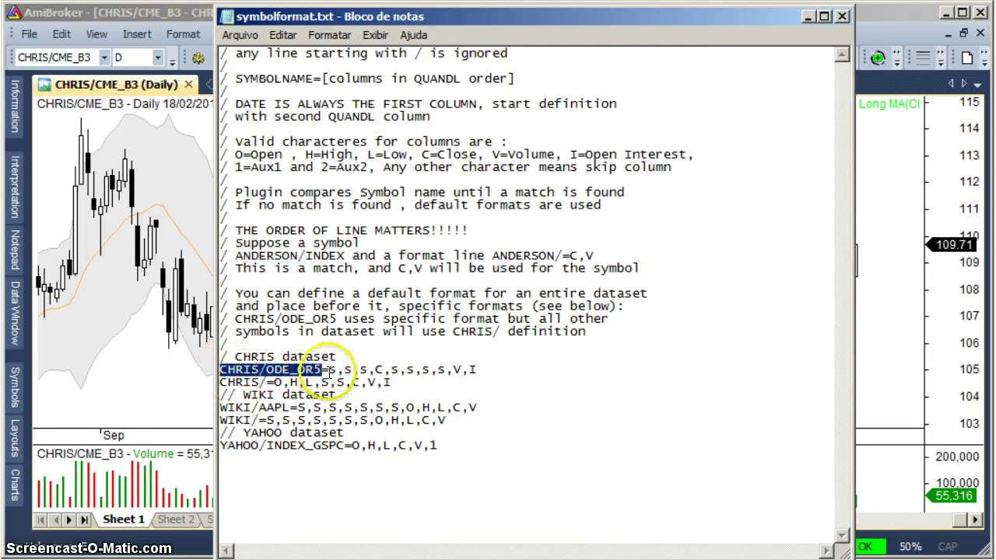
left_click_drag(221, 382, 267, 382)
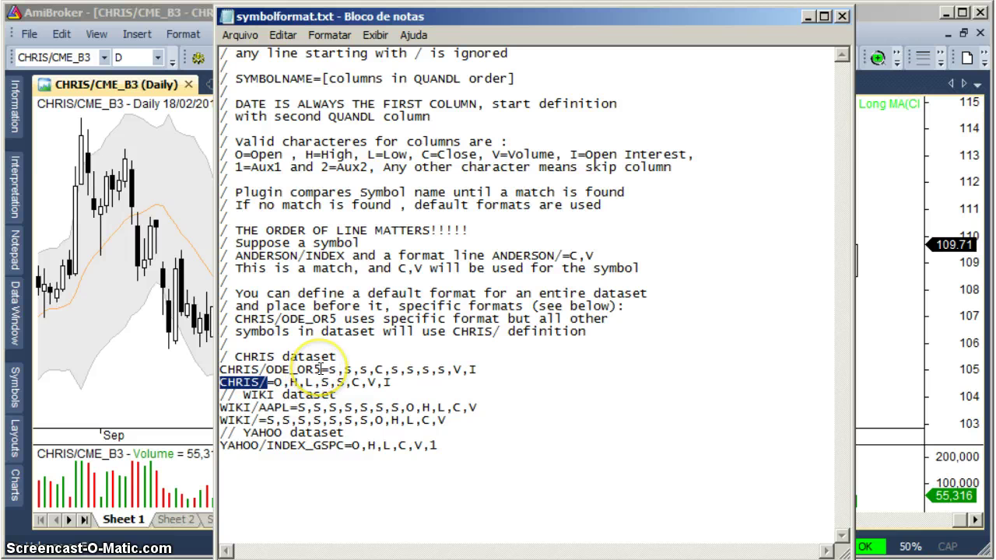
left_click_drag(227, 371, 477, 370)
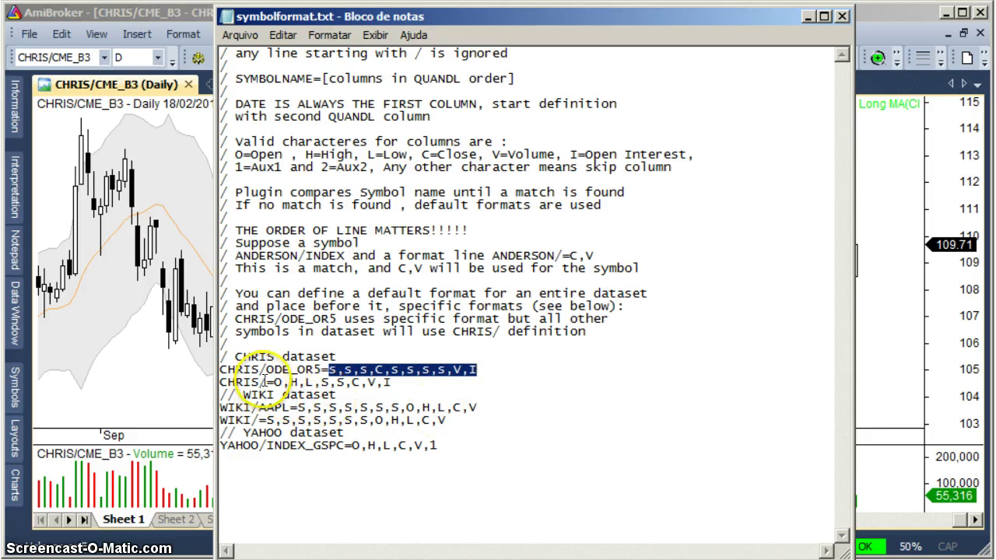
left_click_drag(267, 382, 220, 382)
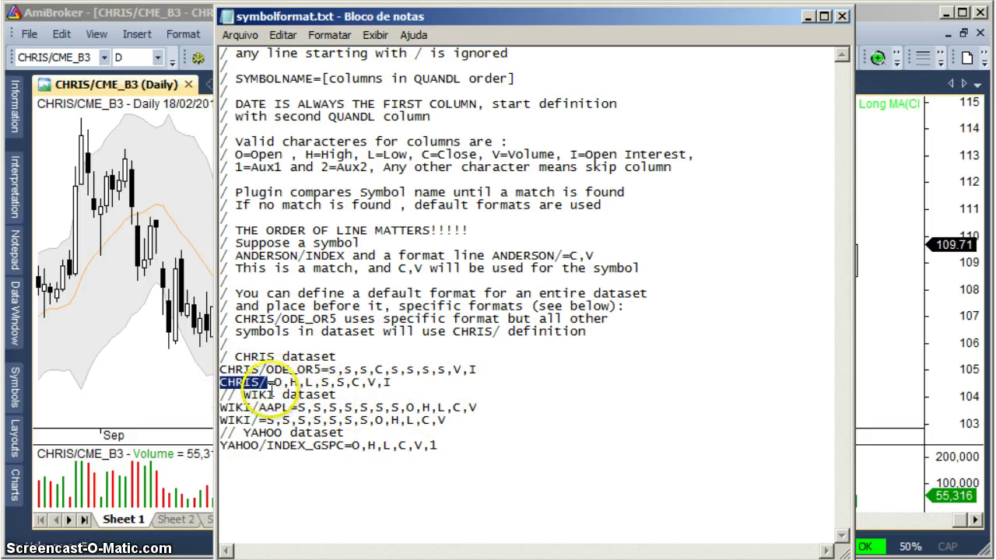
left_click_drag(274, 382, 391, 382)
left_click(519, 389)
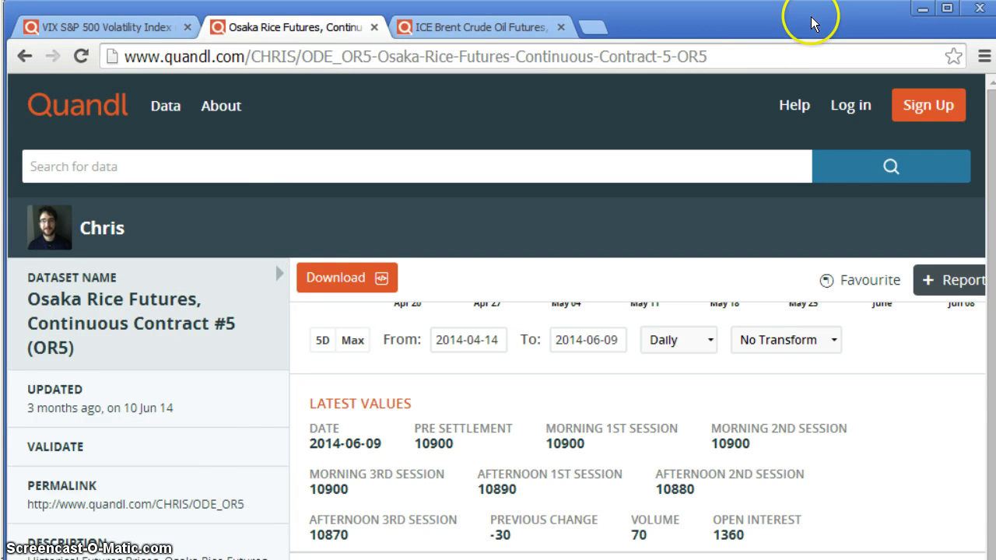
- Raise the Quandl CHRIS/ODE_OR5 Osaka Rice Futures page to show its latest column values
mouse_move(827, 11)
left_mouse_down()
mouse_move(786, 0)
mouse_move(792, 30)
left_mouse_up()
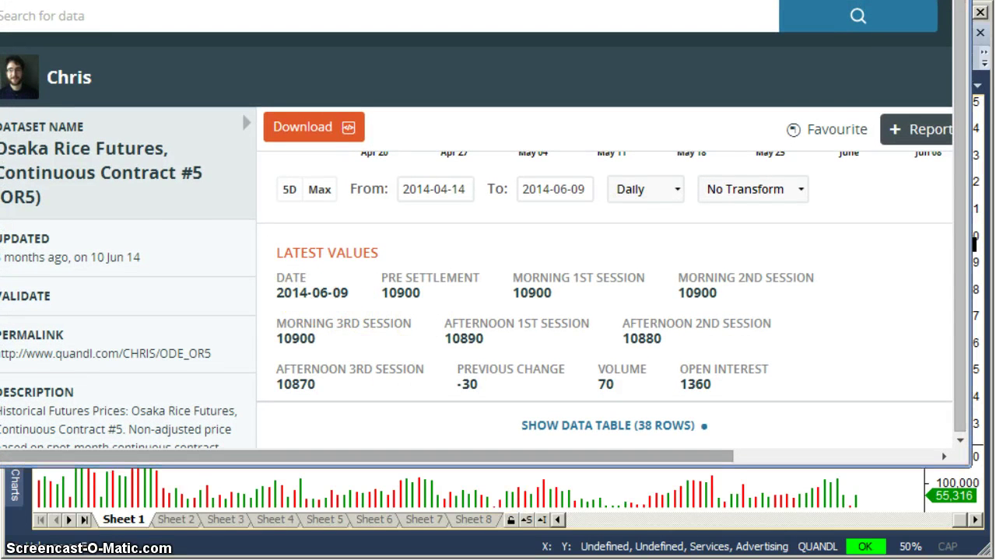
- Back in symbolformat.txt, highlight the CHRIS/ and CHRIS/ODE_OR5 column codes, then bring AmiBroker behind it
key("alt+Tab")
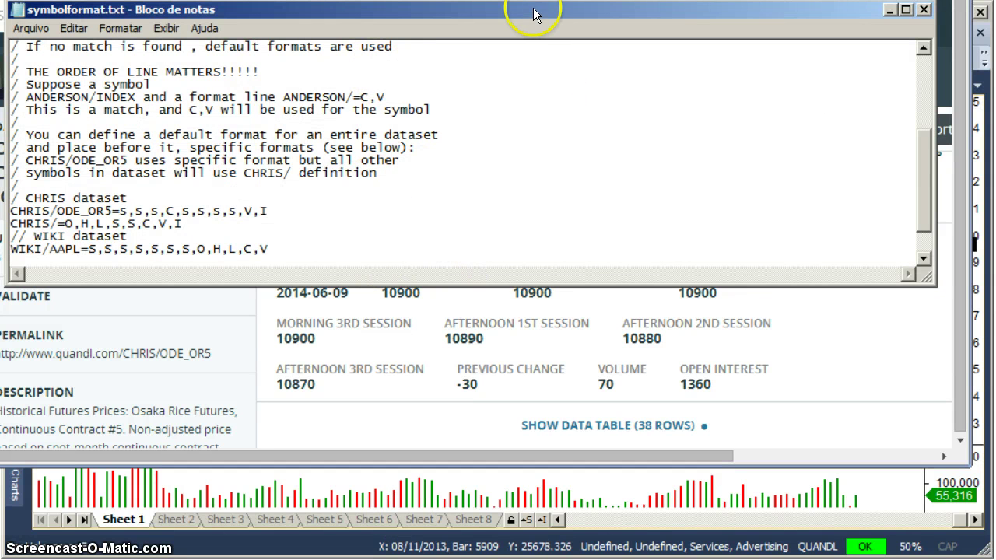
left_click_drag(389, 16, 390, 0)
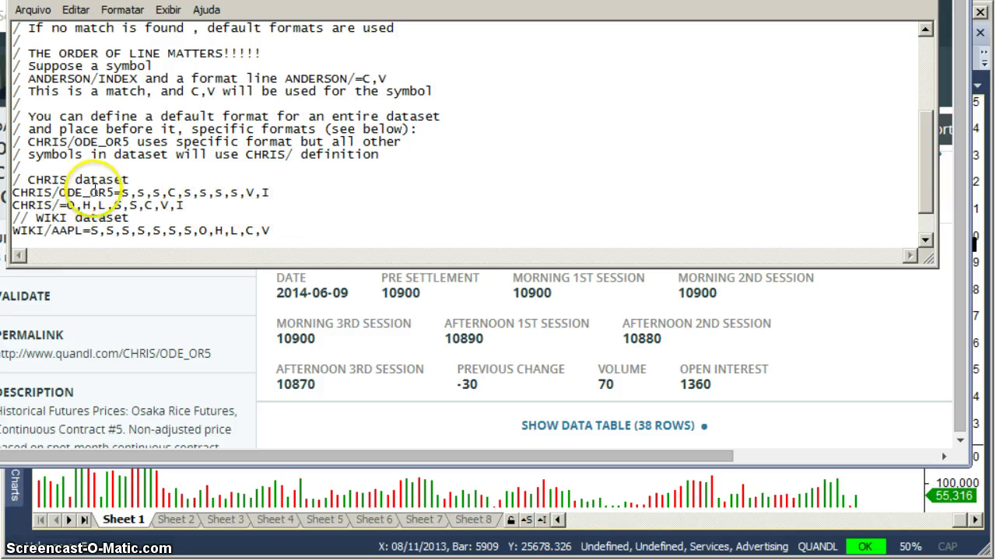
left_click_drag(21, 205, 40, 205)
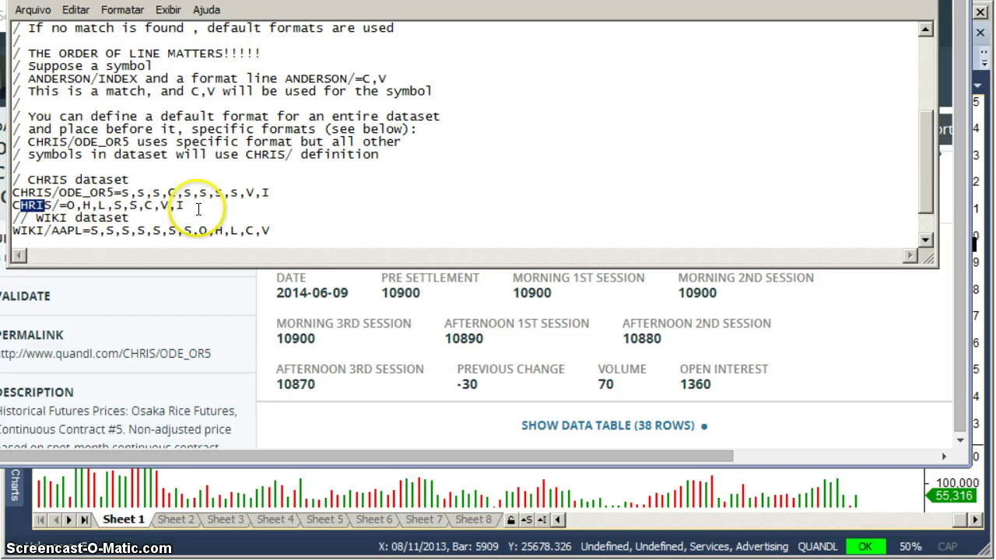
left_click_drag(185, 205, 66, 206)
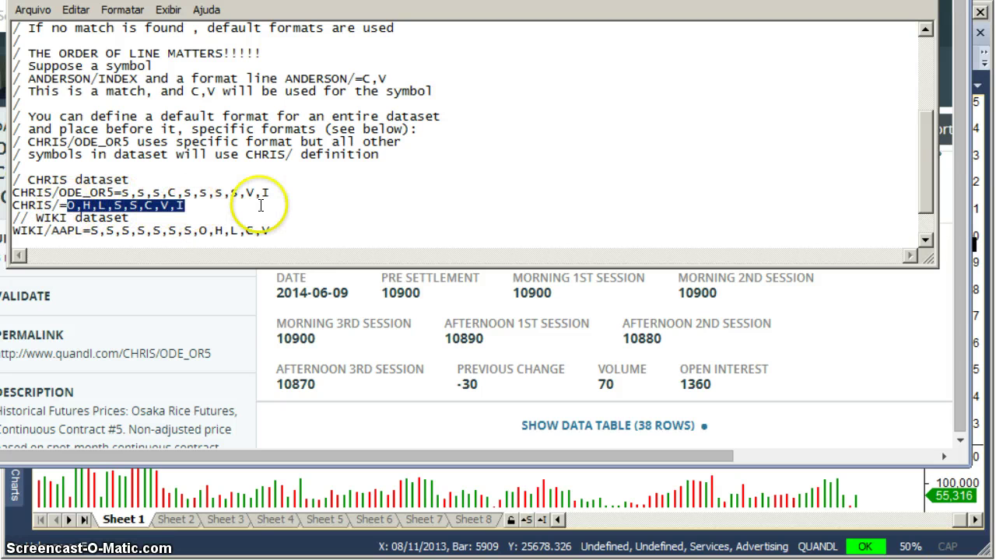
left_click_drag(269, 193, 117, 193)
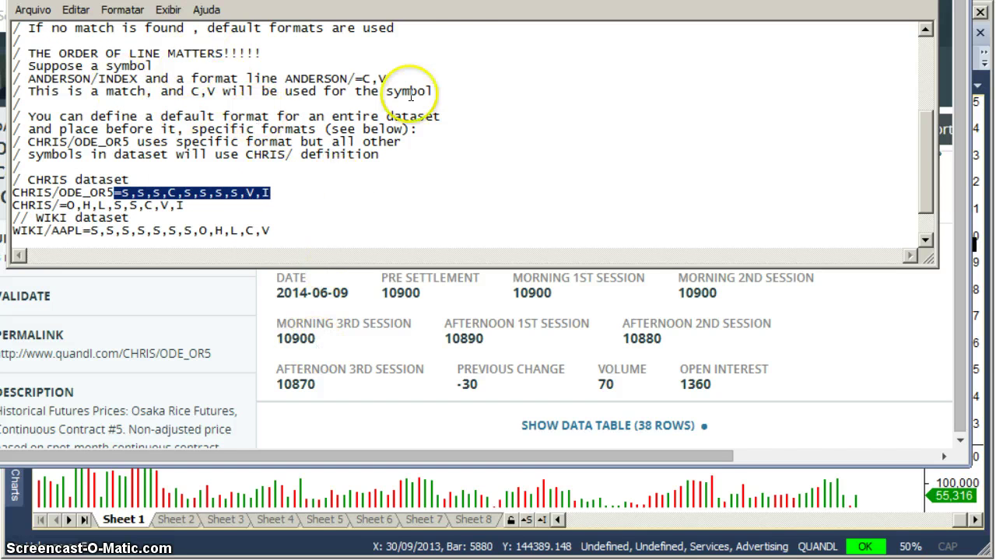
left_click_drag(490, 2, 247, 75)
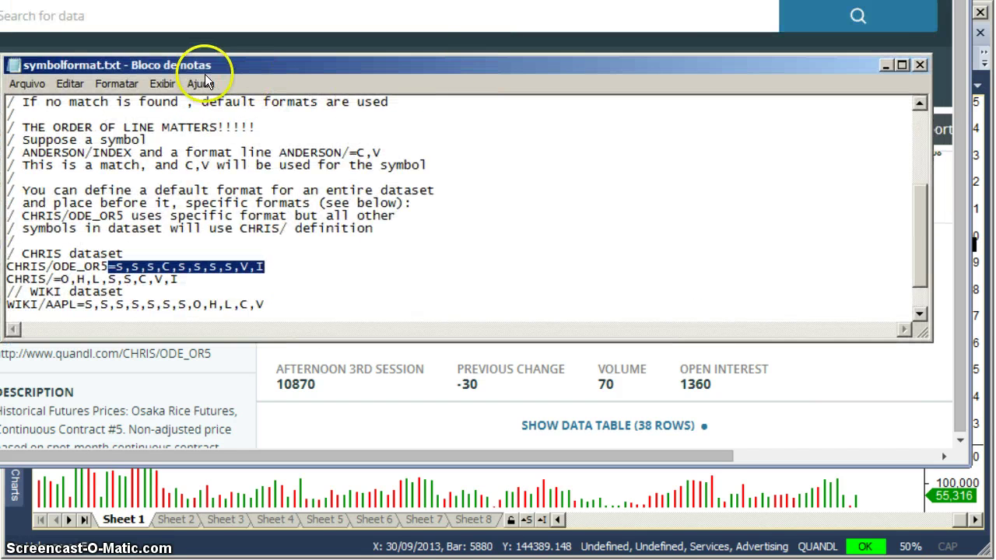
left_click(780, 488)
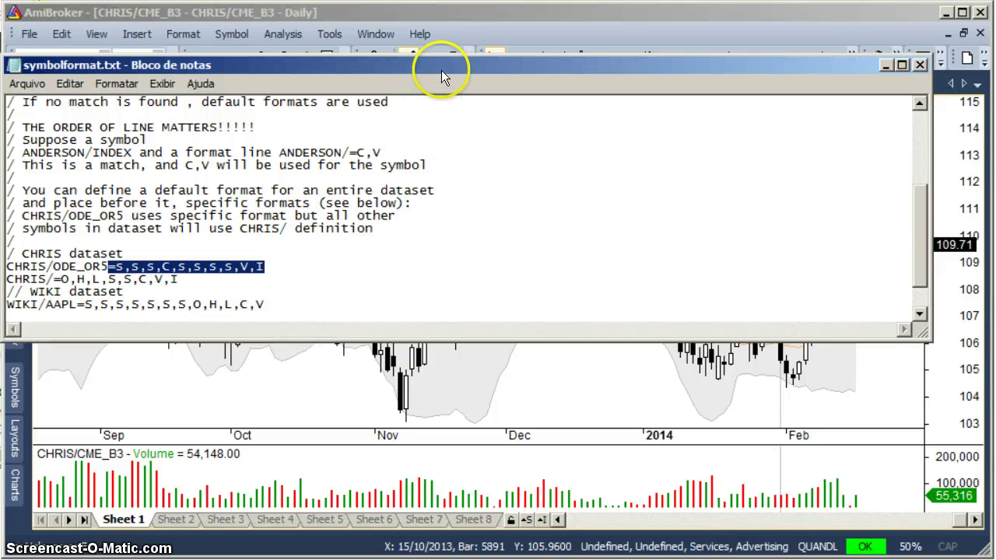
- Move symbolformat.txt down-right and shrink the AmiBroker CHRIS/CME_B3 chart window in front of it
mouse_move(441, 70)
left_mouse_down()
mouse_move(488, 99)
mouse_move(476, 109)
left_mouse_up()
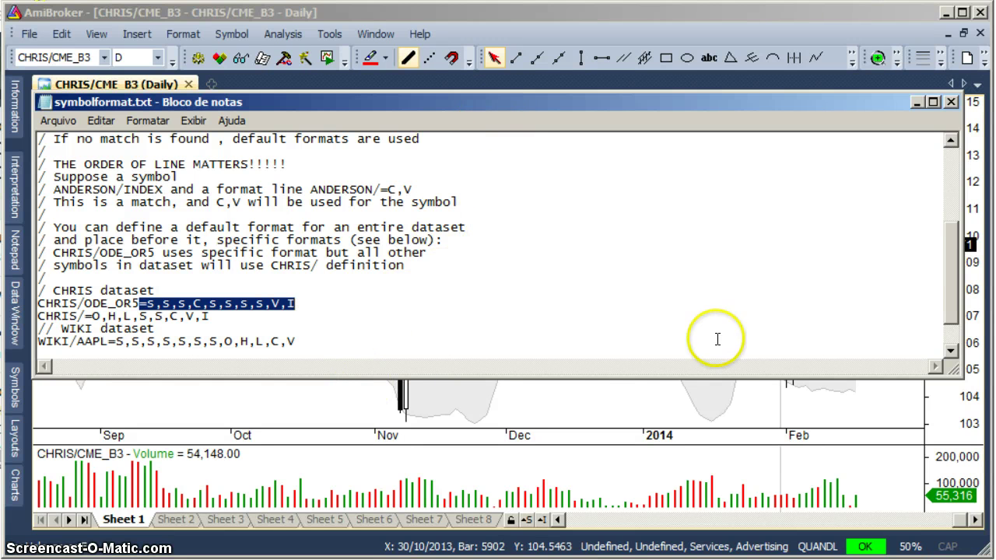
left_click_drag(991, 555, 954, 479)
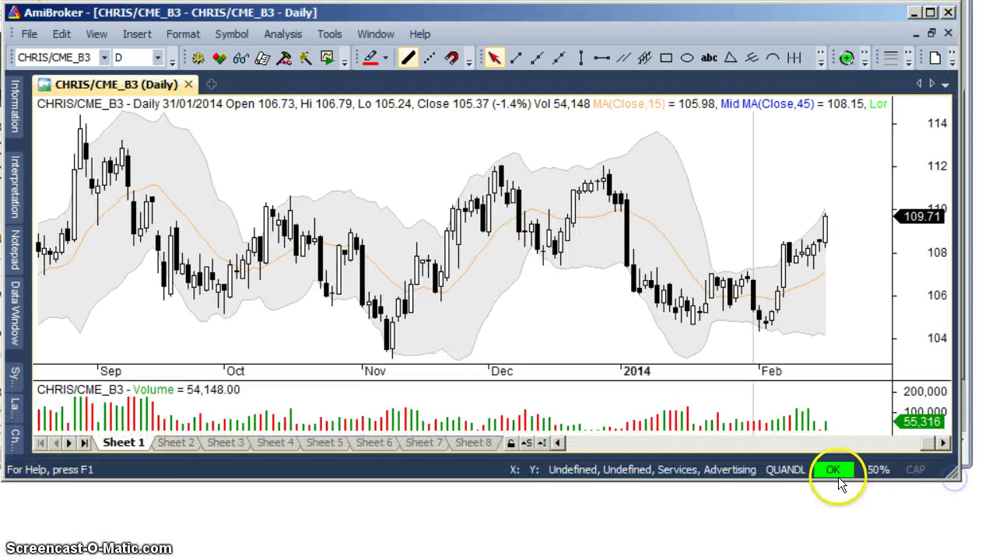
- Reload all CHRIS/CME_B3 quotes from Quandl, then stretch the chart window to full screen
left_click(840, 469)
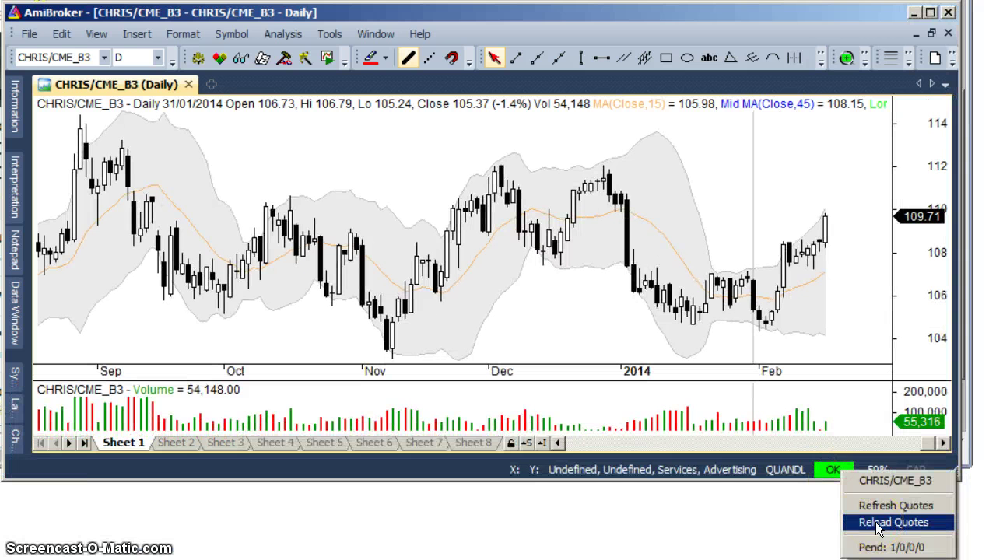
left_click(714, 320)
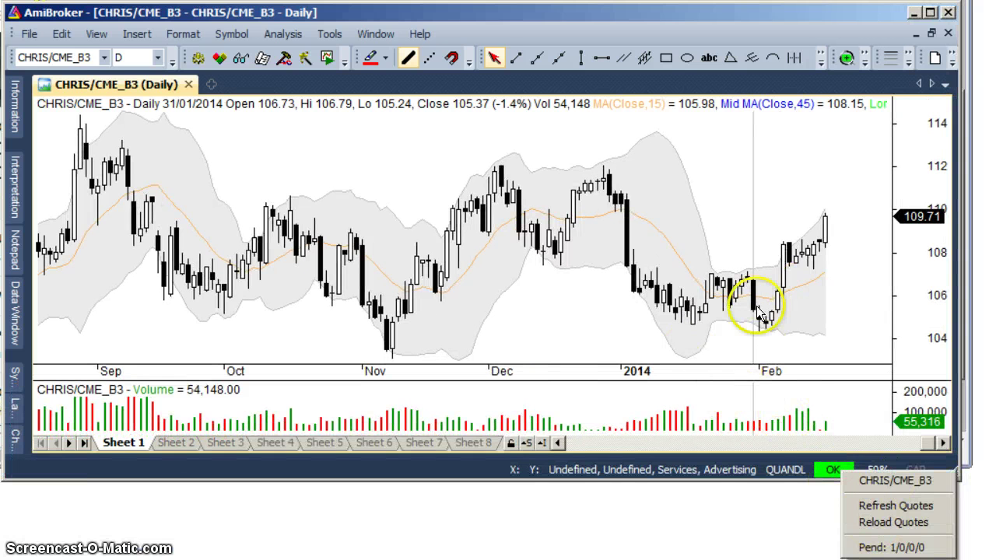
left_click(836, 294)
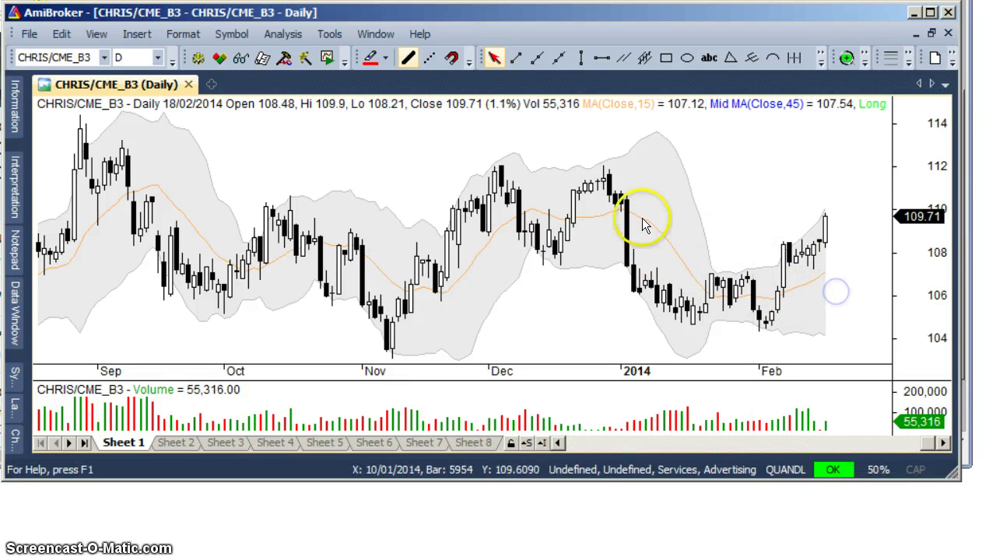
left_click_drag(954, 473, 985, 549)
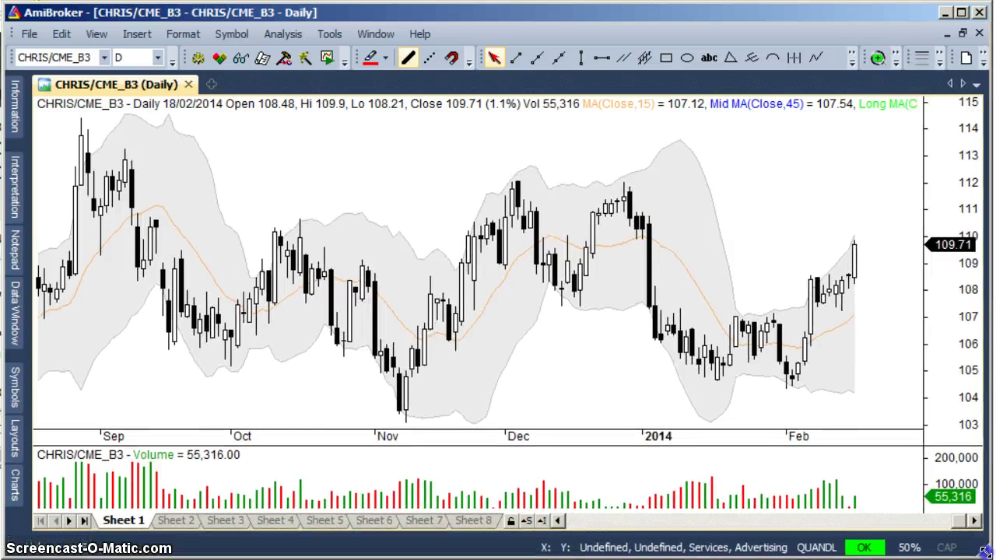
left_click_drag(985, 549, 989, 553)
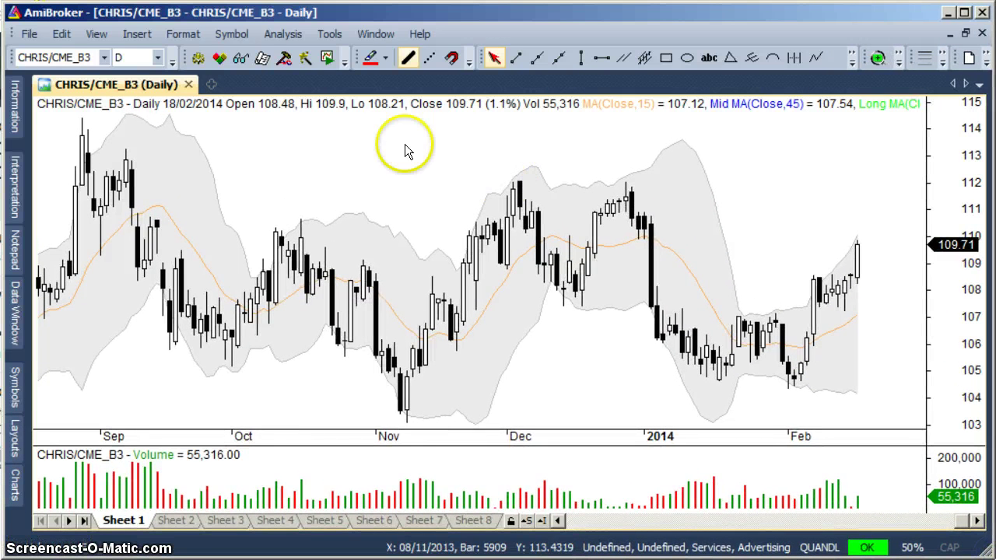